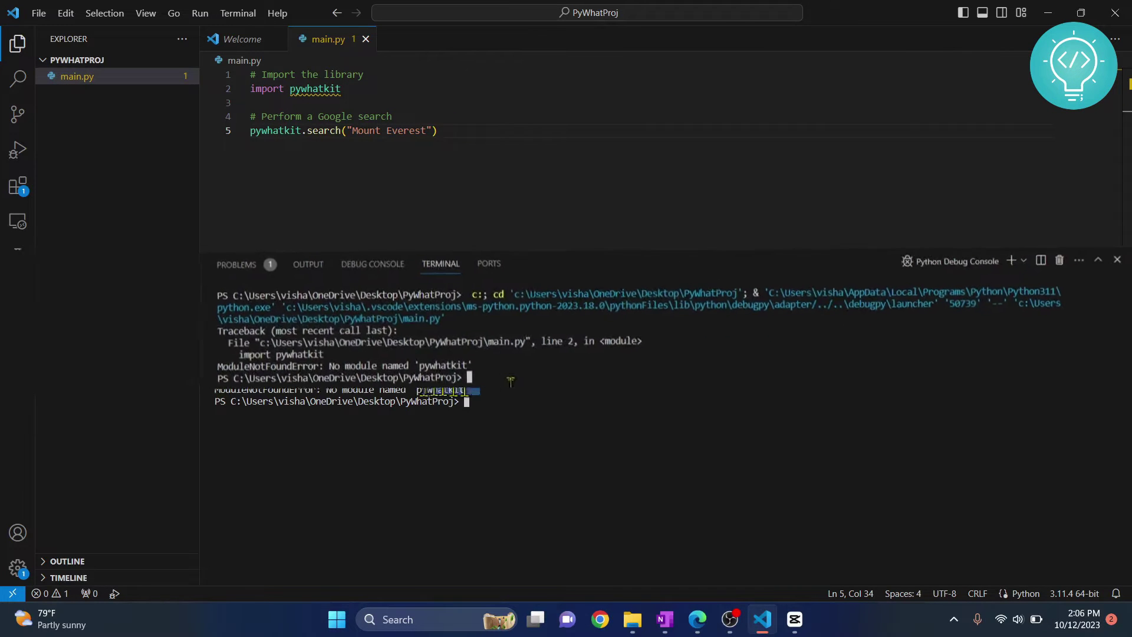
# Review the pywhatkit ModuleNotFoundError against the import line, then close the terminal panel
pyautogui.moveTo(478, 389); pyautogui.dragTo(165, 401)
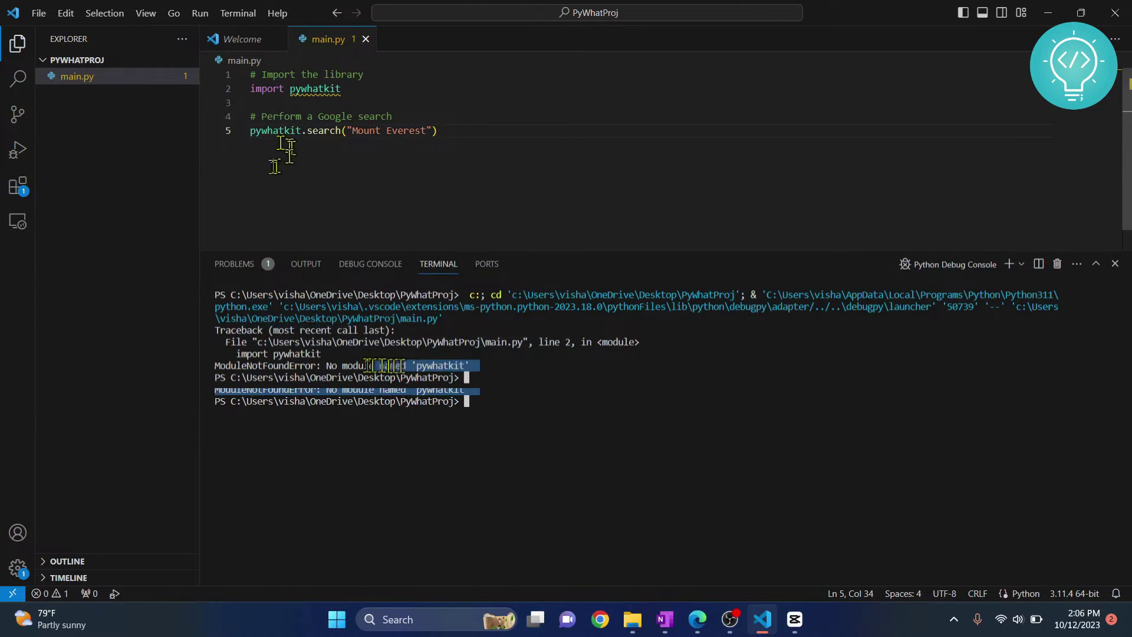
pyautogui.doubleClick(301, 89)
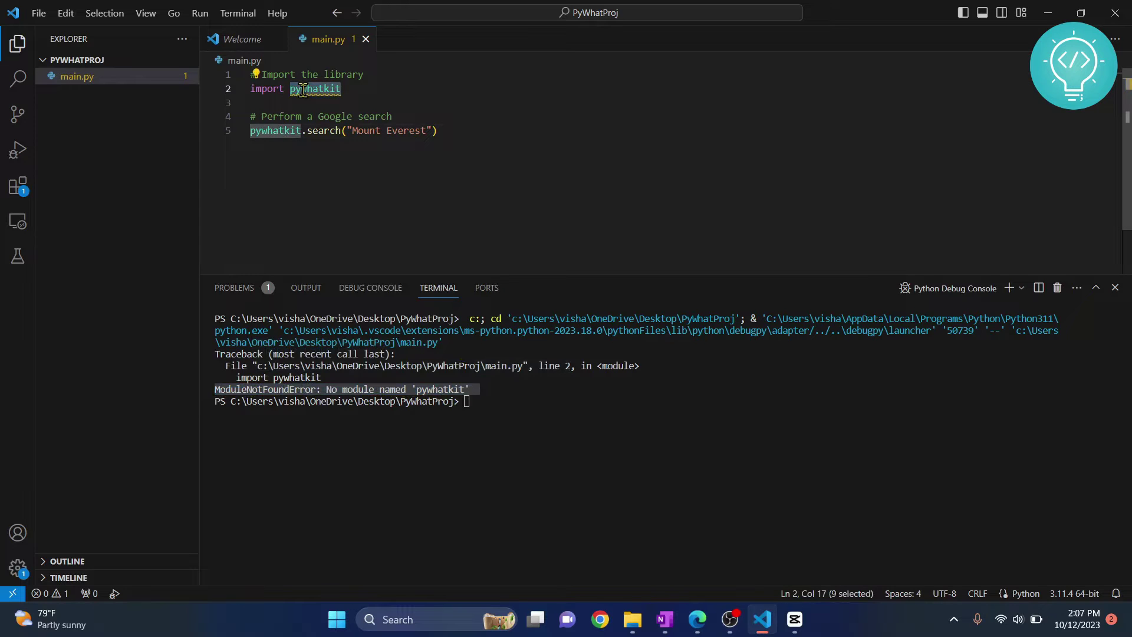
pyautogui.click(584, 429)
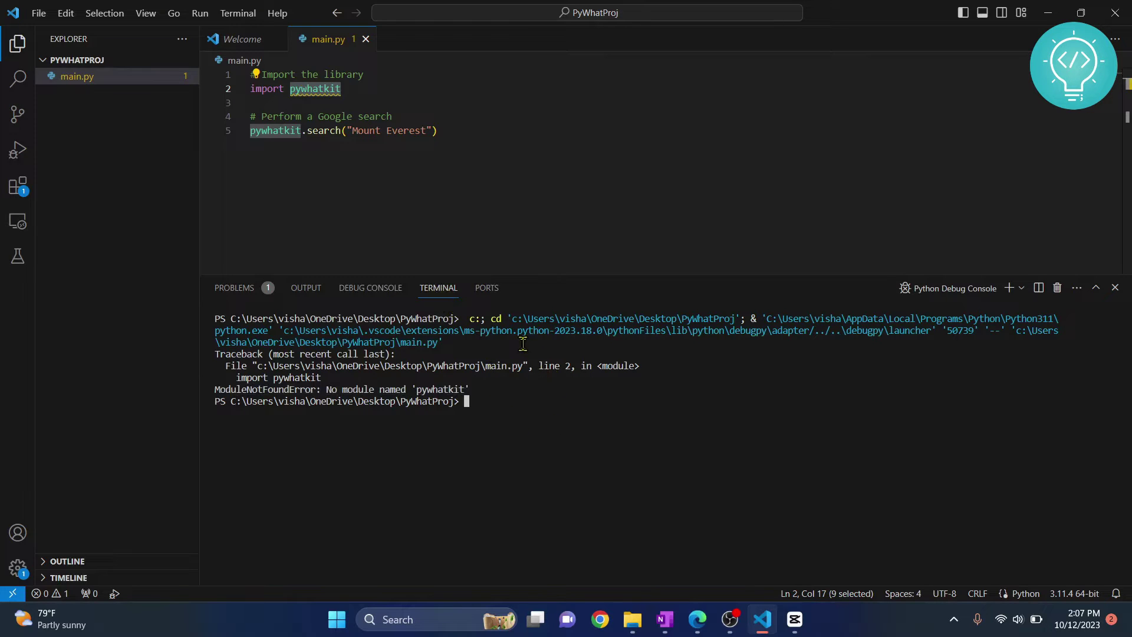
pyautogui.click(1115, 289)
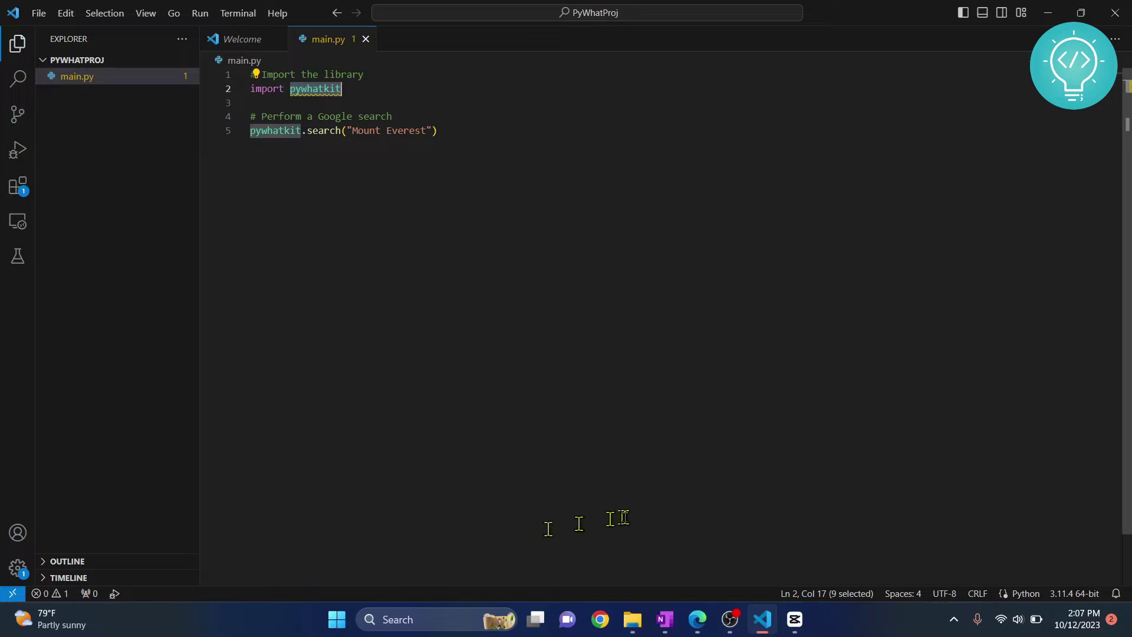
# Start a new PowerShell terminal in the PyWhatProj folder from the Terminal menu
pyautogui.click(236, 13)
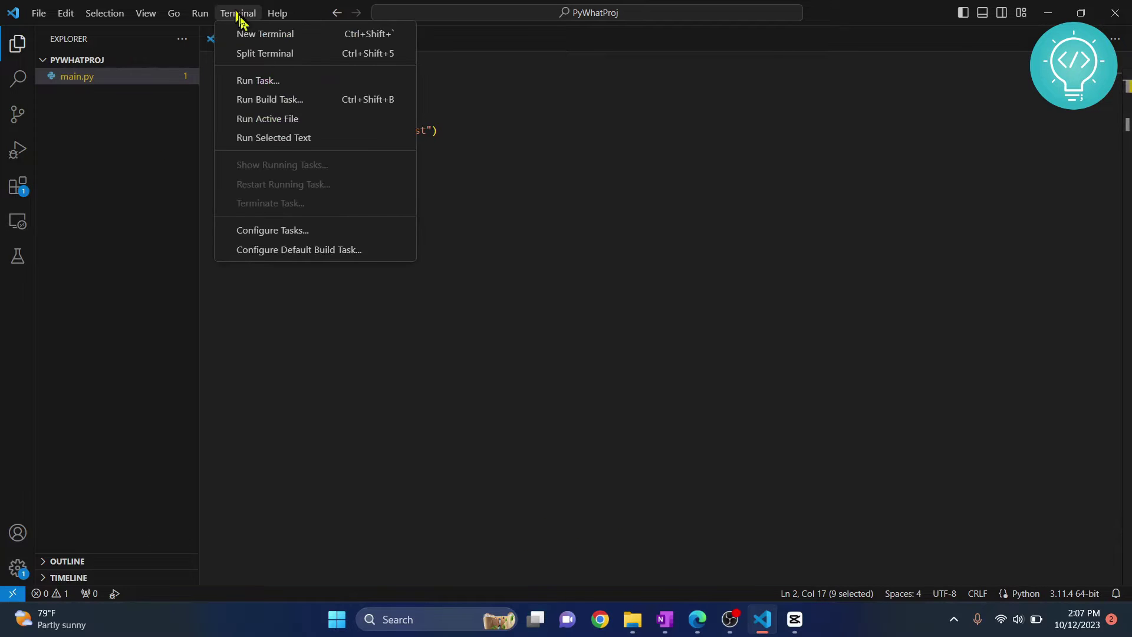
pyautogui.click(249, 36)
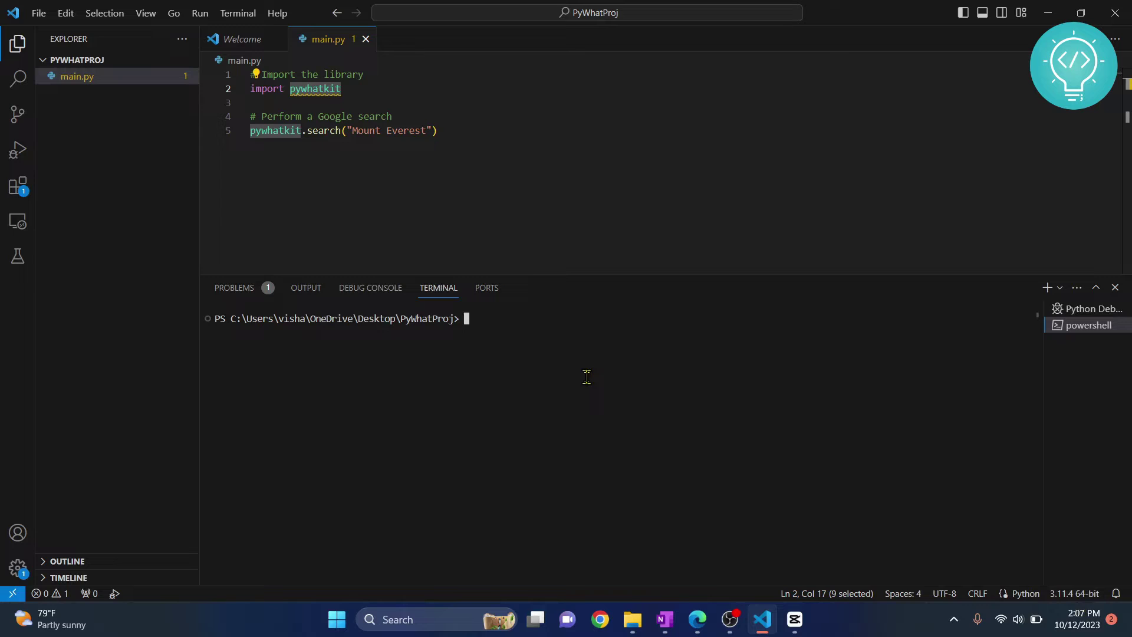
pyautogui.write('pip in')
pyautogui.write('stall pywhatkit')
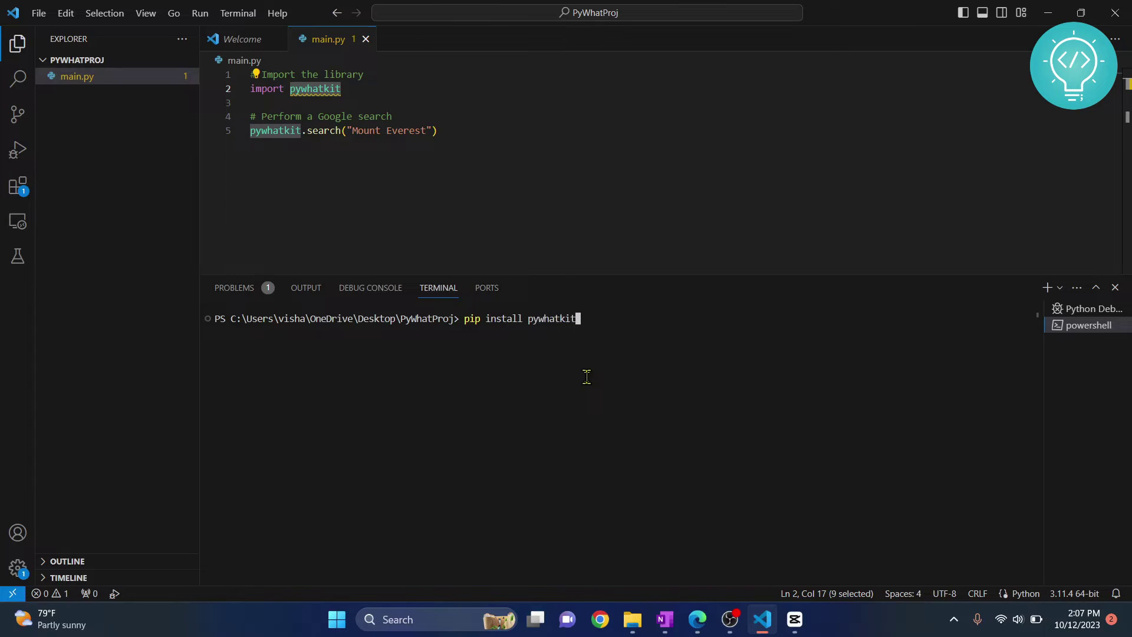
# Run 'pip install pywhatkit' and confirm pywhatkit-5.4 installed successfully
pyautogui.press('Return')
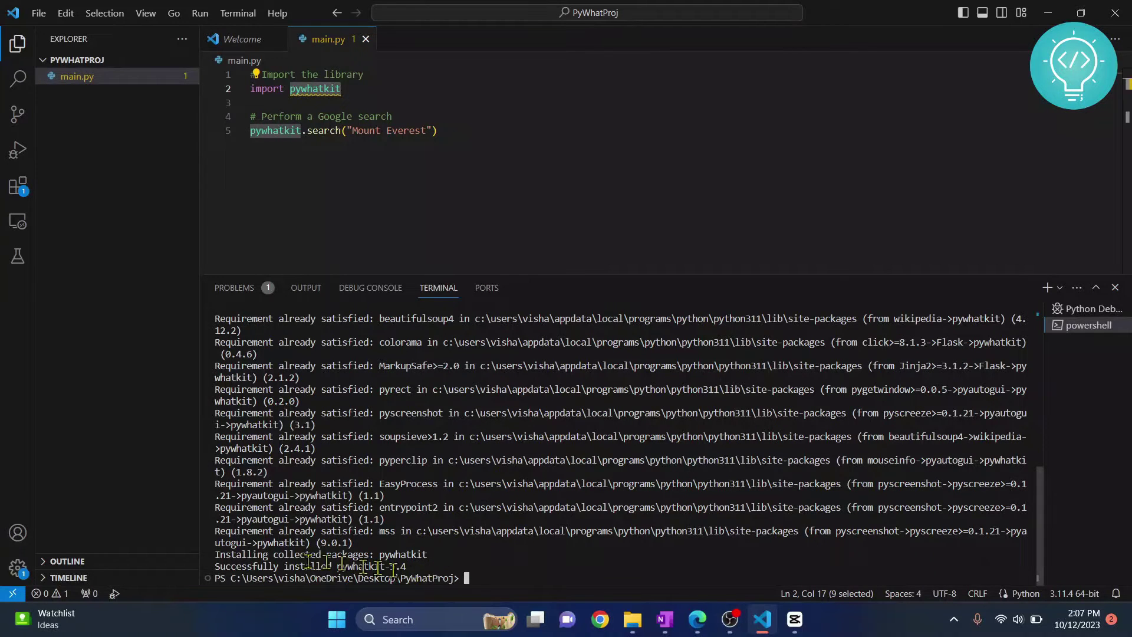
pyautogui.moveTo(215, 566); pyautogui.dragTo(421, 567)
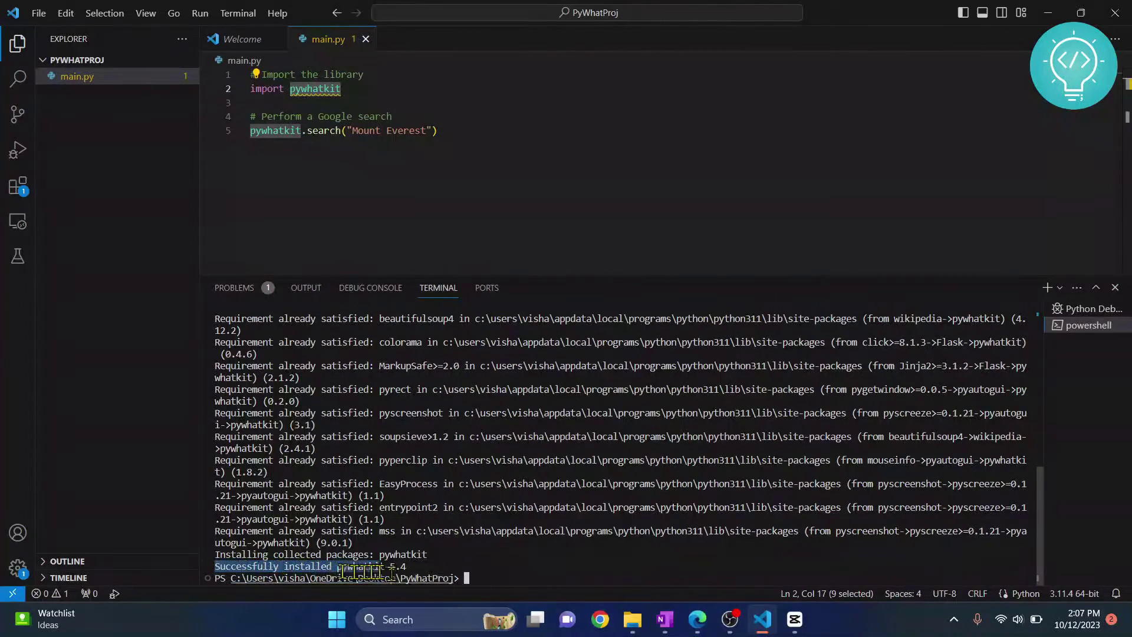
pyautogui.click(502, 575)
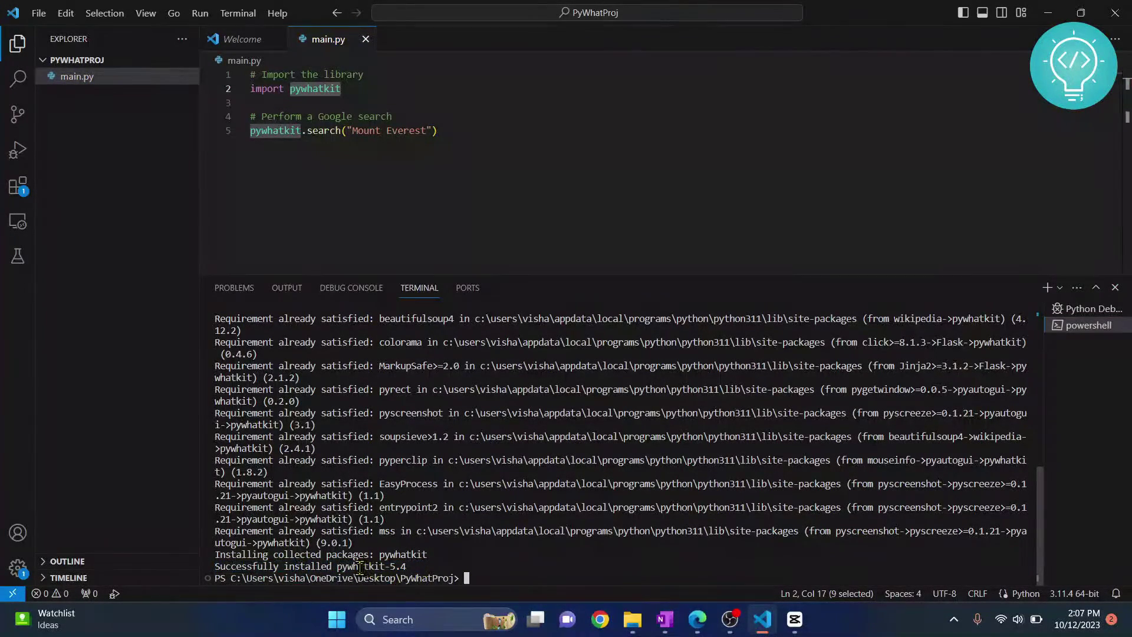
pyautogui.doubleClick(359, 566)
pyautogui.click(490, 575)
pyautogui.write('python --version')
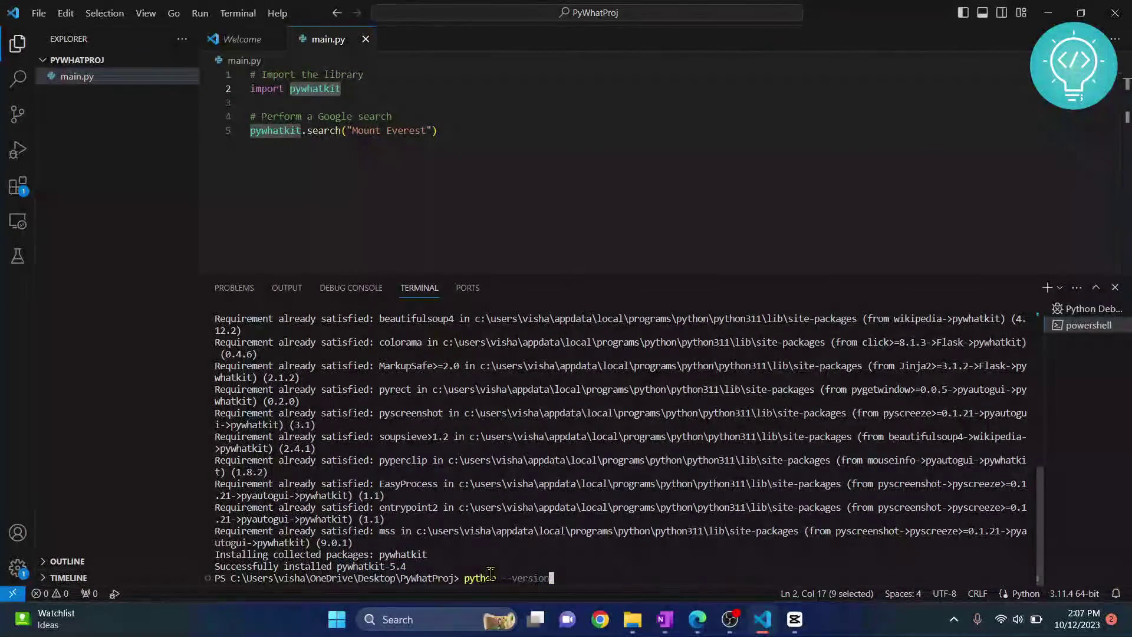
# Run 'python --version' to confirm Python 3.11.4, then bring up the Run menu
pyautogui.press('Return')
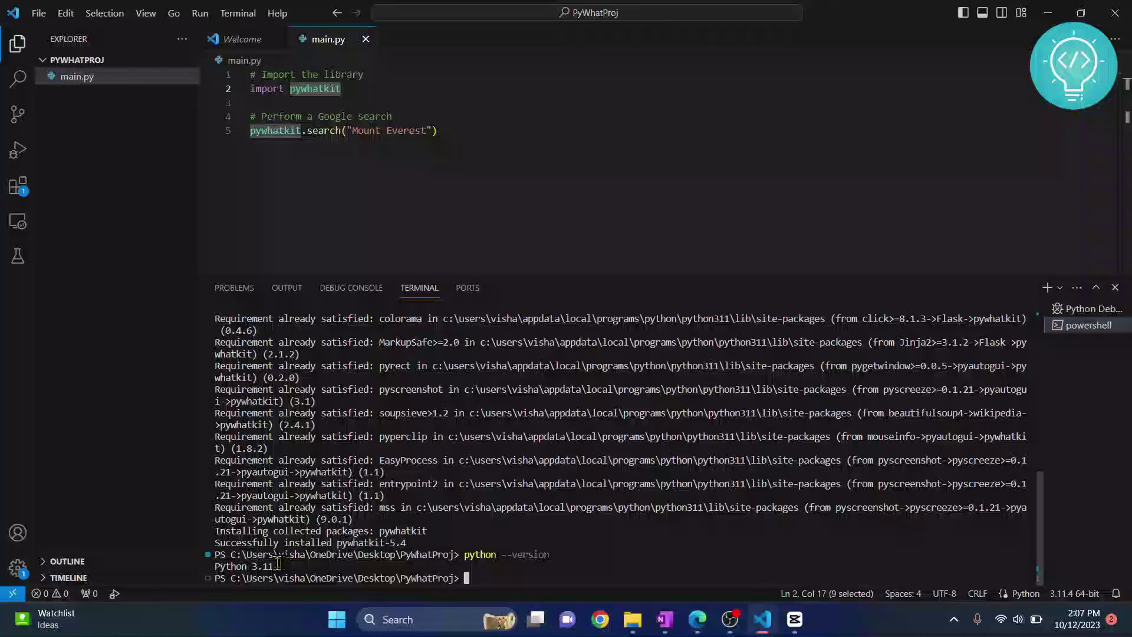
pyautogui.moveTo(291, 565); pyautogui.dragTo(214, 566)
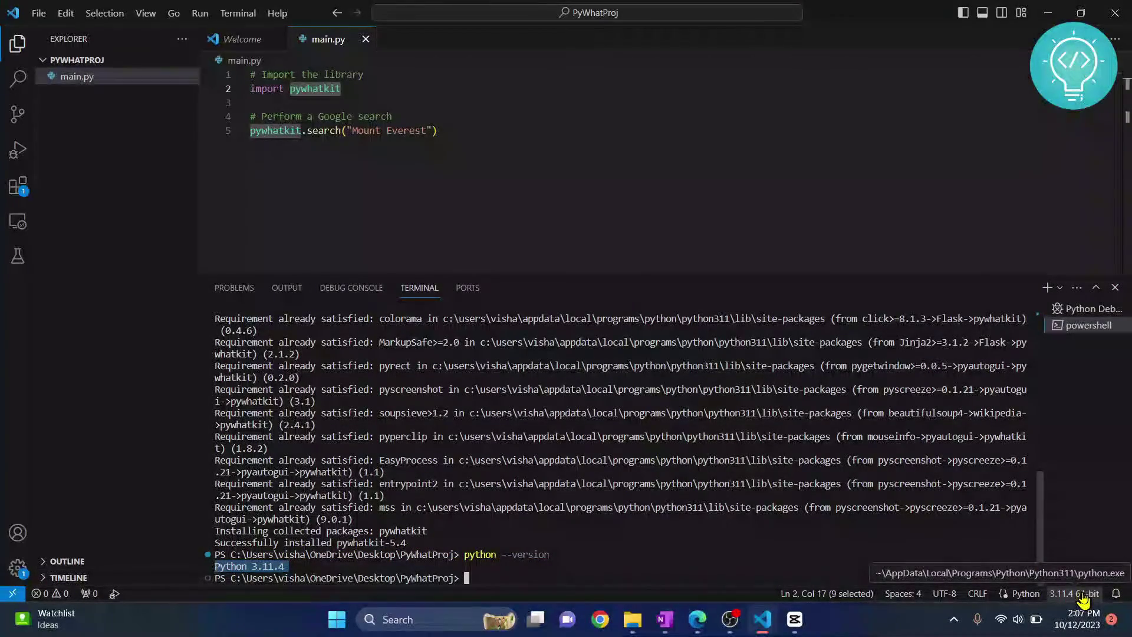
pyautogui.click(200, 13)
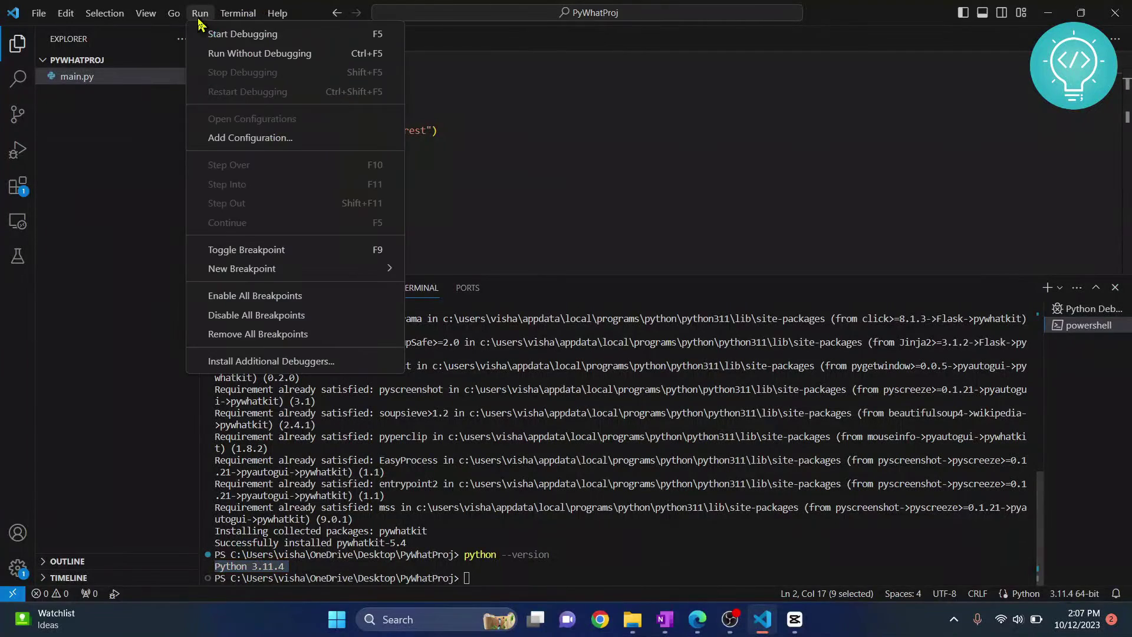
# Run main.py without debugging, check the Mount Everest Google results, and return to VS Code
pyautogui.click(301, 55)
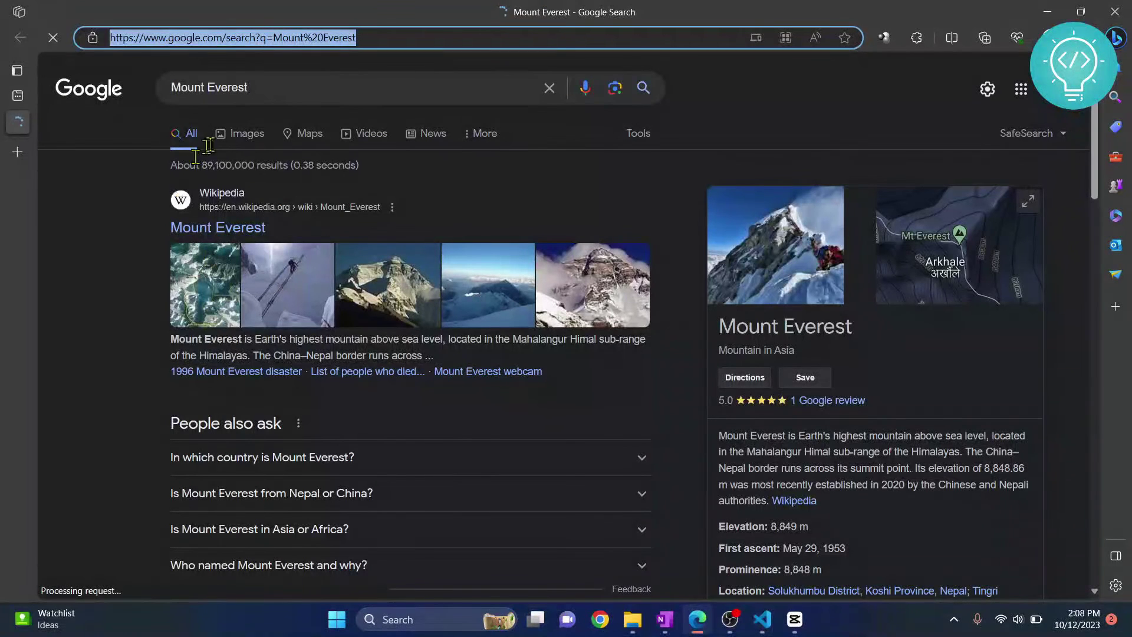
pyautogui.moveTo(258, 89); pyautogui.dragTo(164, 95)
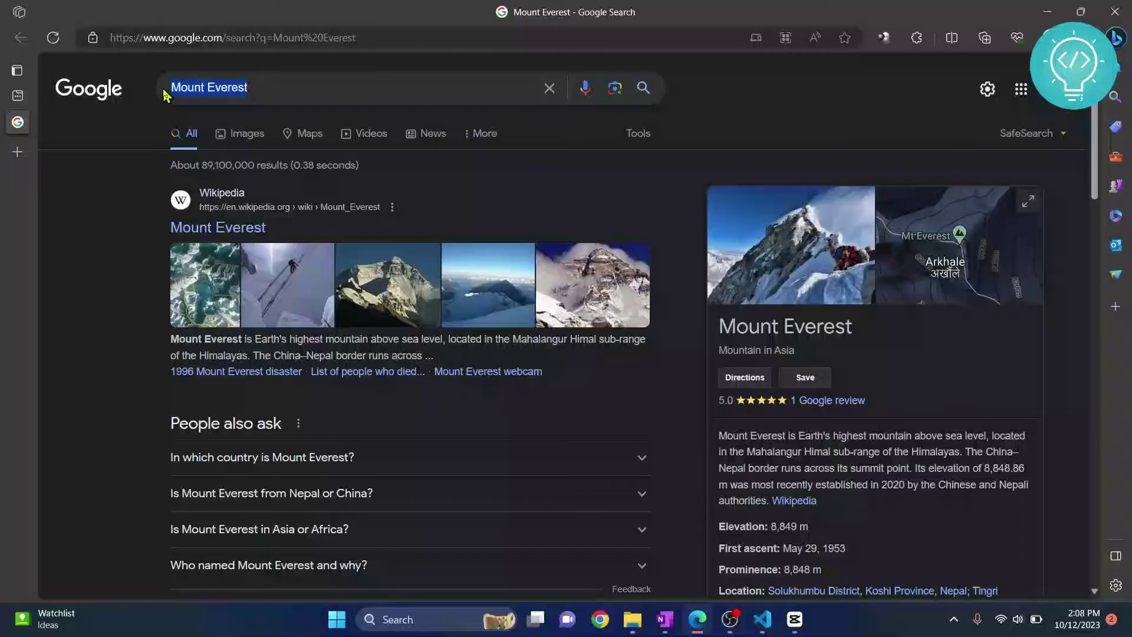
pyautogui.hotkey('alt', 'Tab')
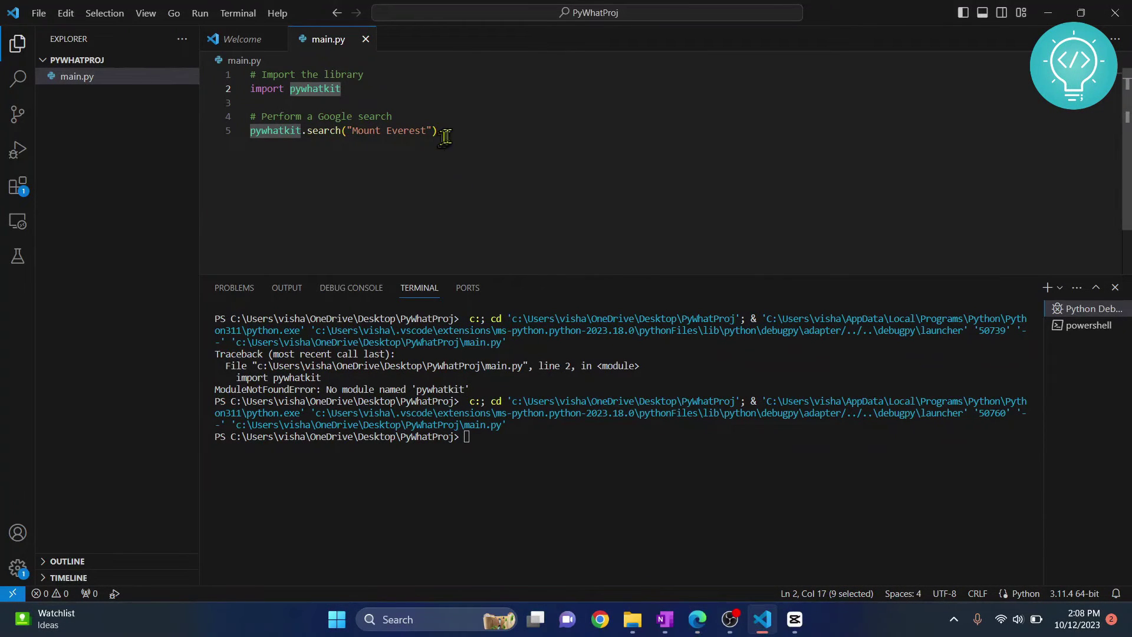
pyautogui.moveTo(443, 131); pyautogui.dragTo(225, 127)
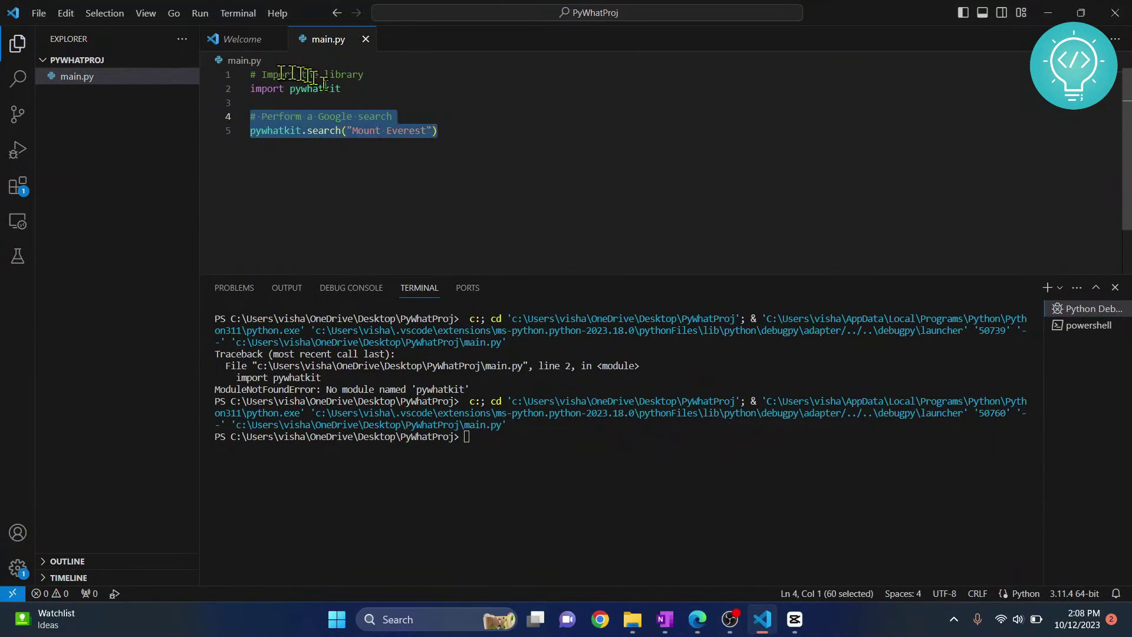
pyautogui.click(307, 88)
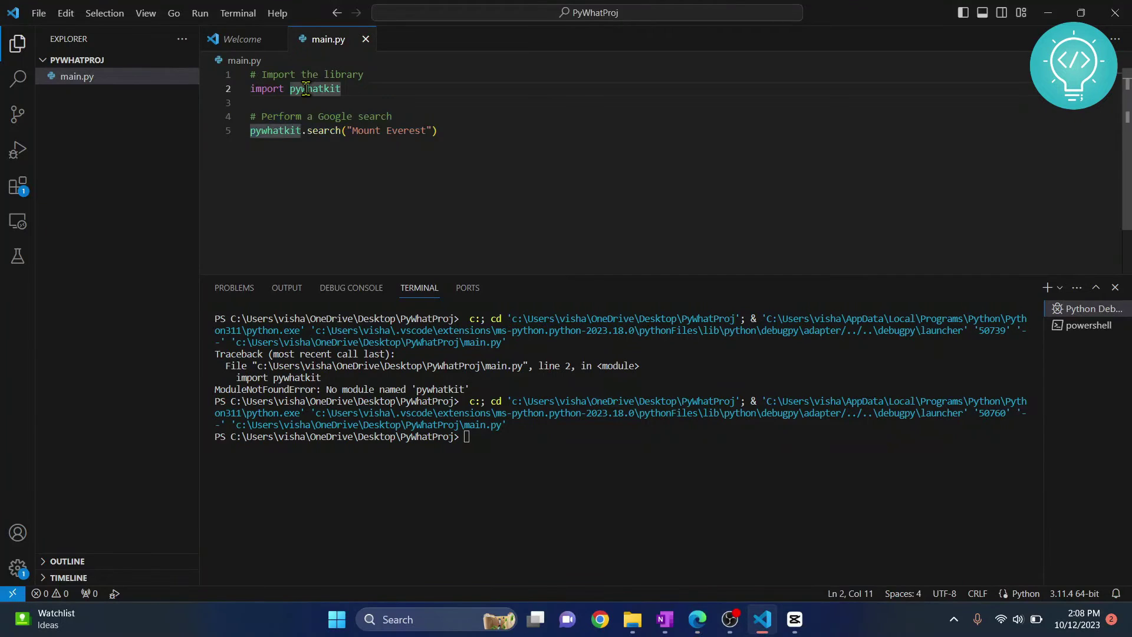
pyautogui.moveTo(452, 132); pyautogui.dragTo(199, 118)
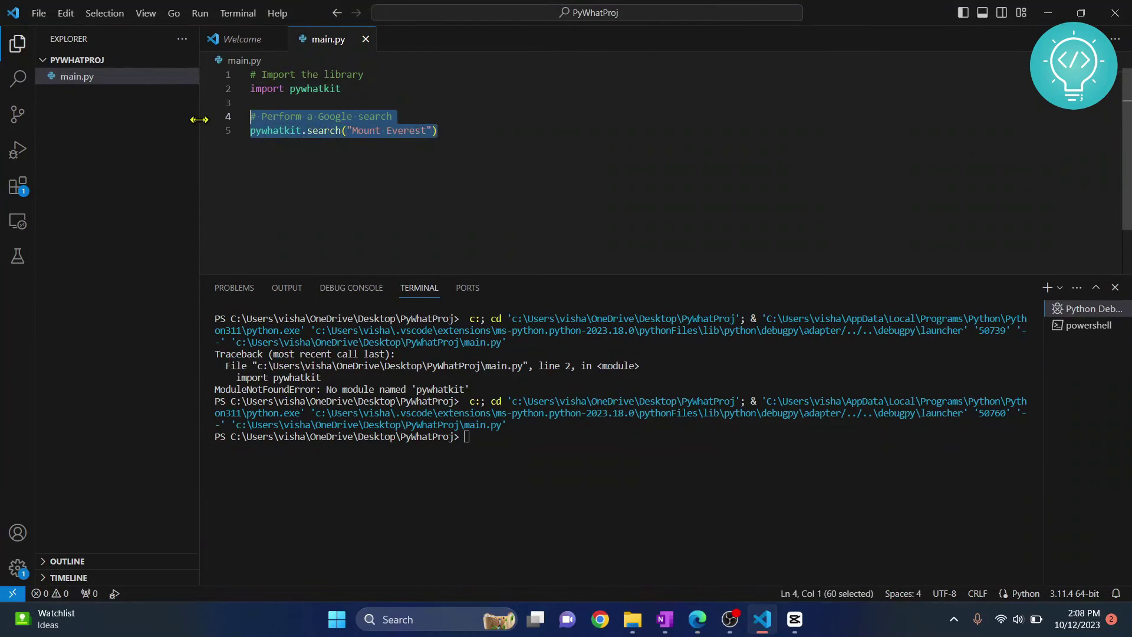